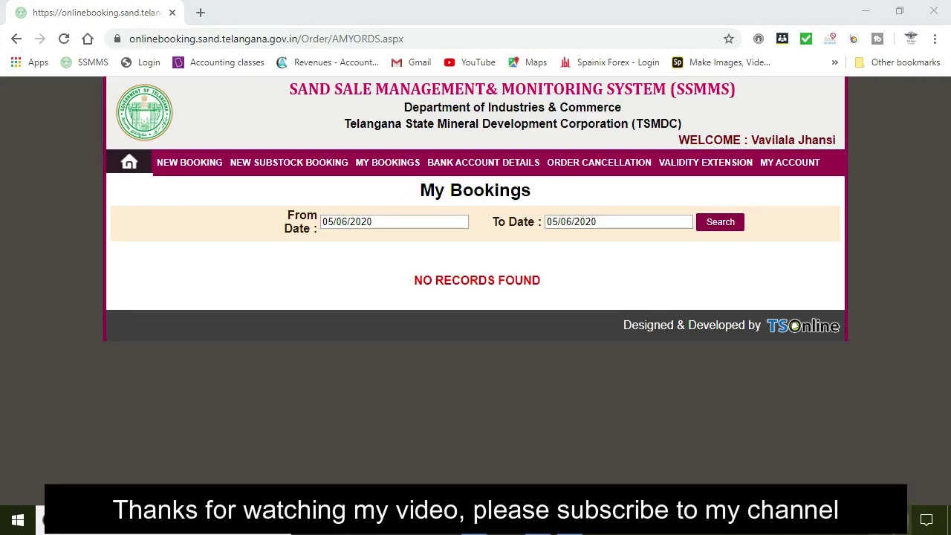
Check today's date on the Windows clock, then show the Regular and Waitlist order choices under My Bookings
click(890, 519)
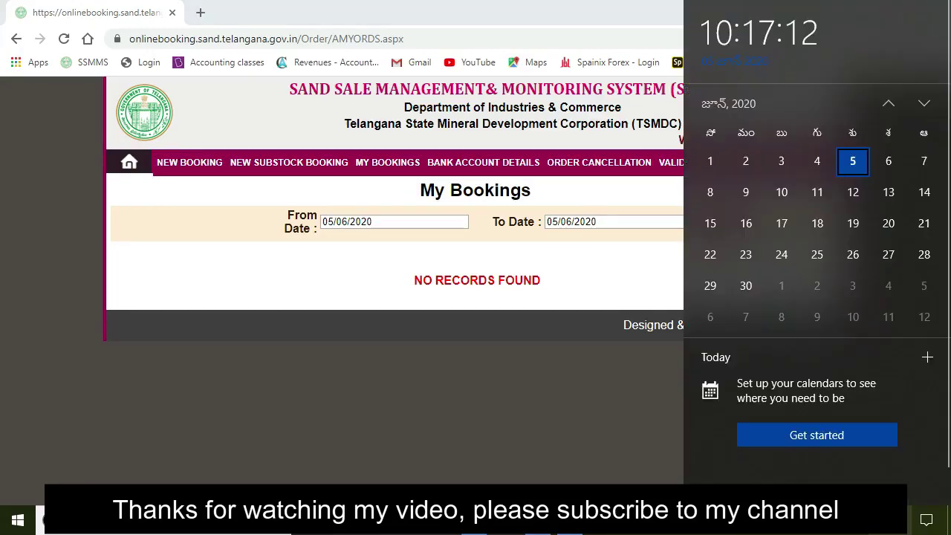
click(890, 520)
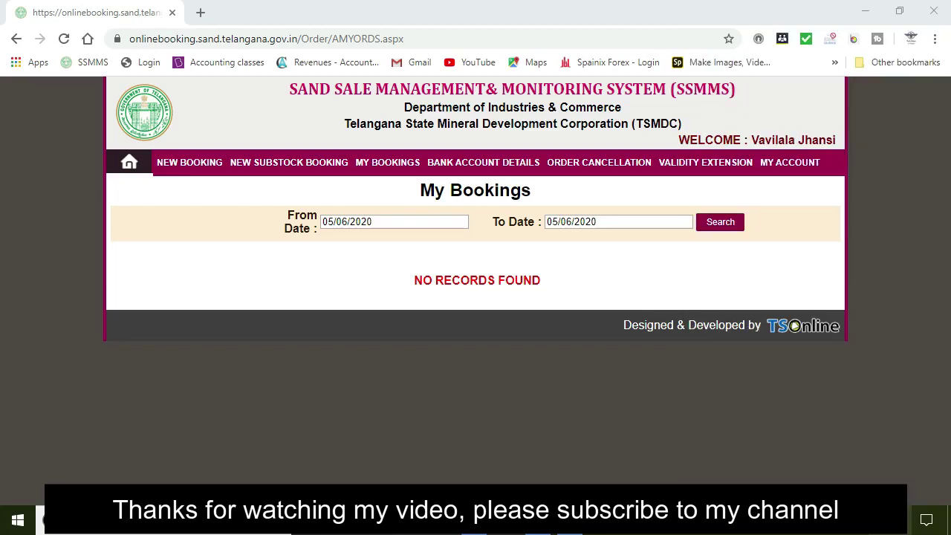
click(890, 520)
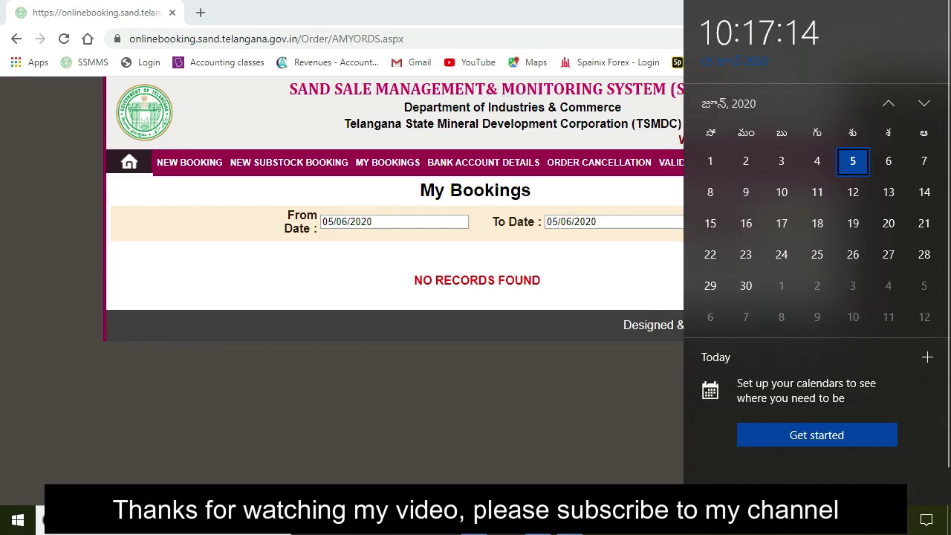
click(598, 282)
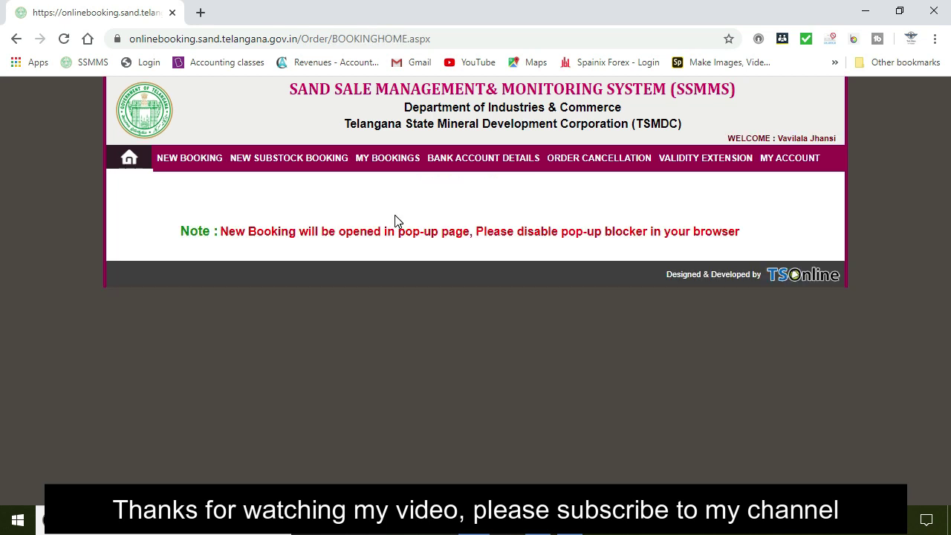
mouse_move(392, 171)
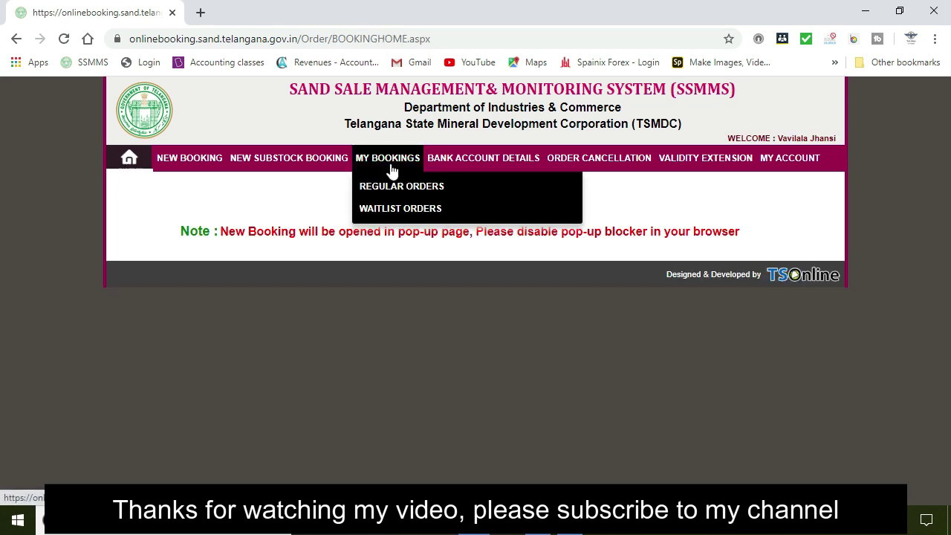
Open Waitlist Orders and confirm payment for order WL7 (12.00 Cu M, ₹7,868)
click(398, 210)
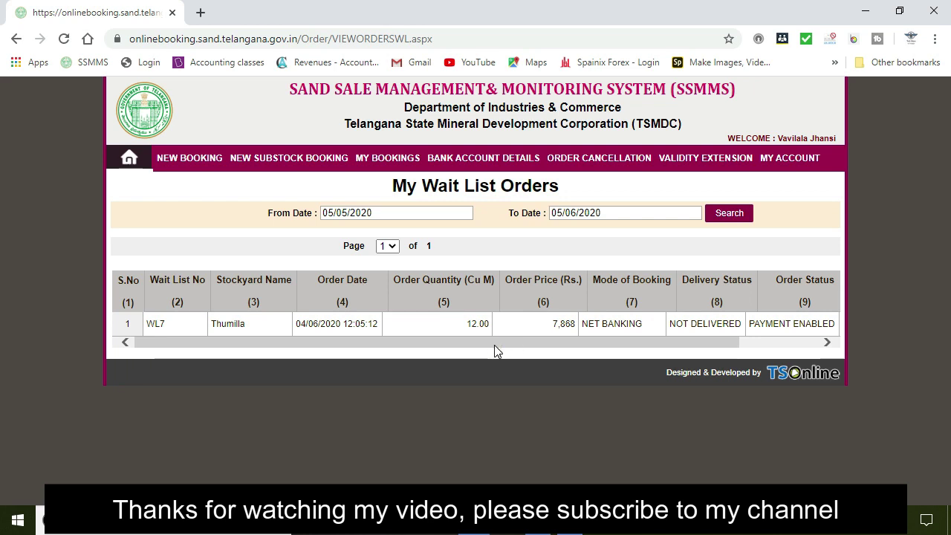
click(494, 345)
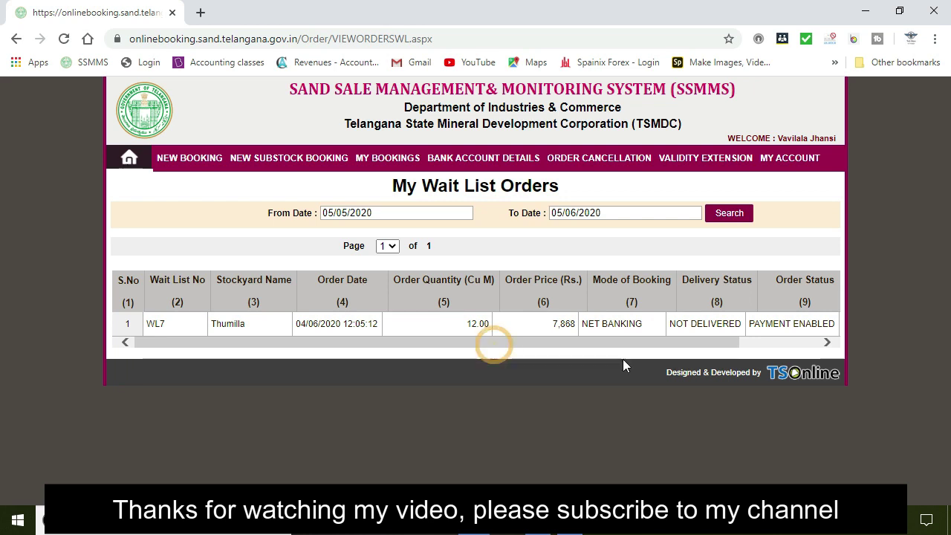
click(788, 344)
click(694, 329)
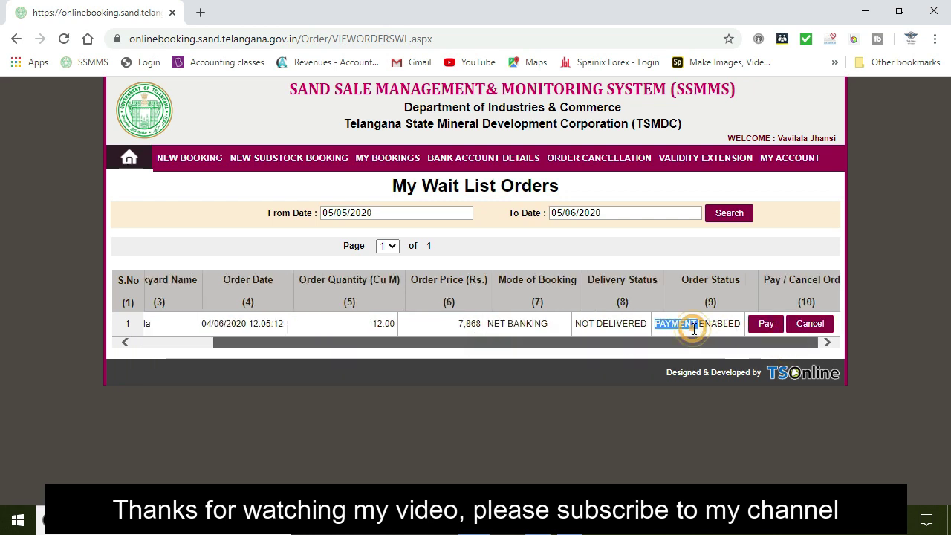
click(758, 333)
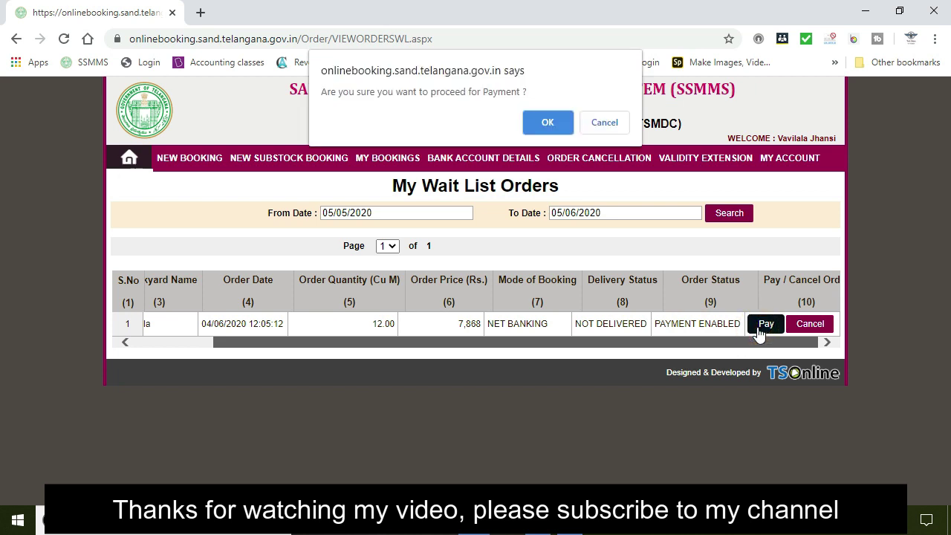
click(542, 123)
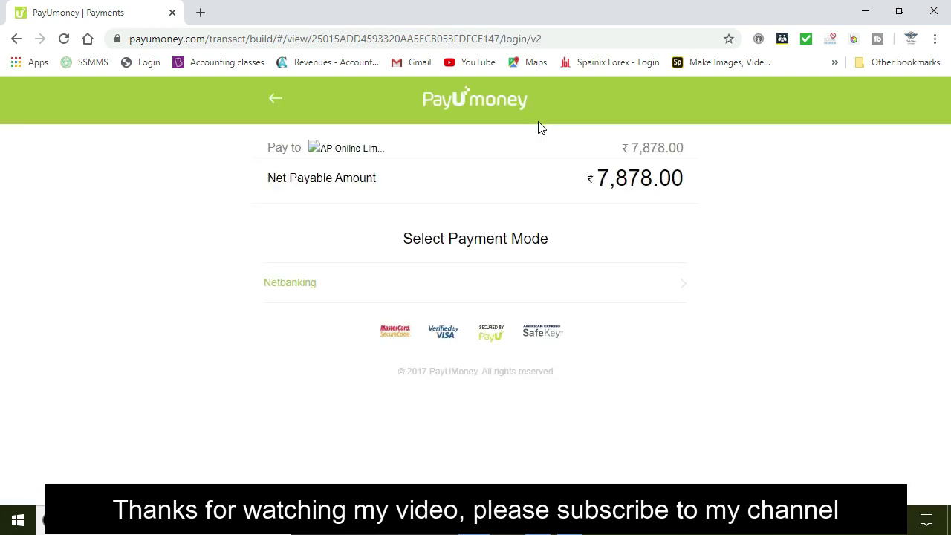
Pay ₹7,878.00 through Netbanking with State Bank of India
click(311, 283)
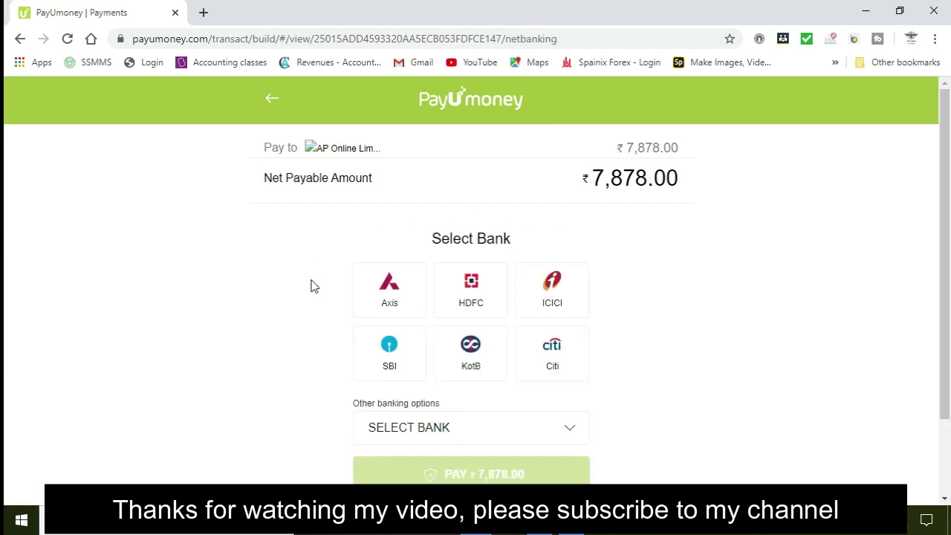
scroll(6, 208, down, 2)
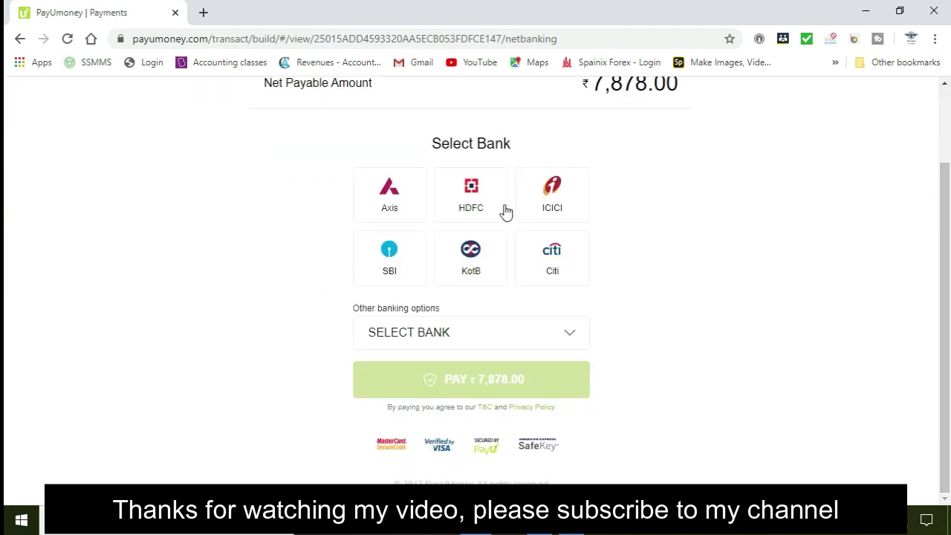
click(436, 354)
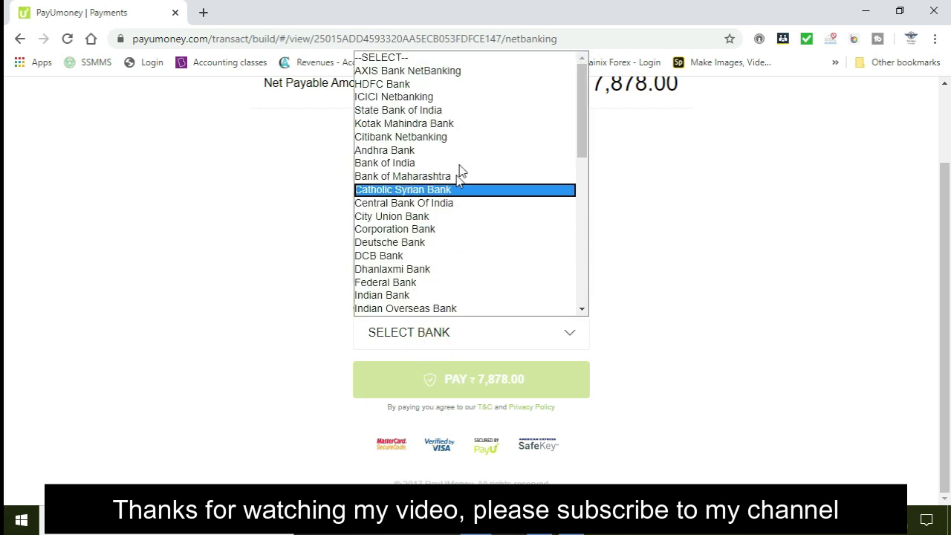
click(301, 205)
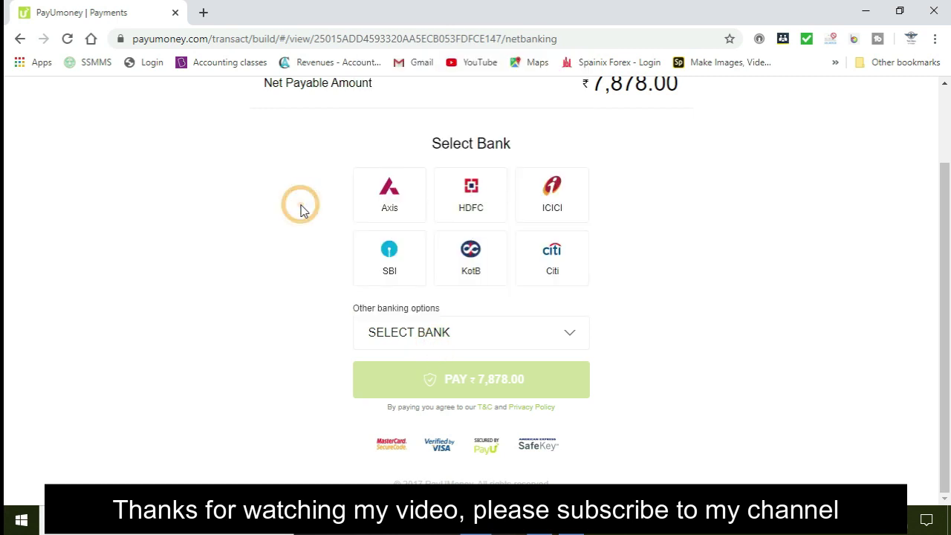
click(390, 269)
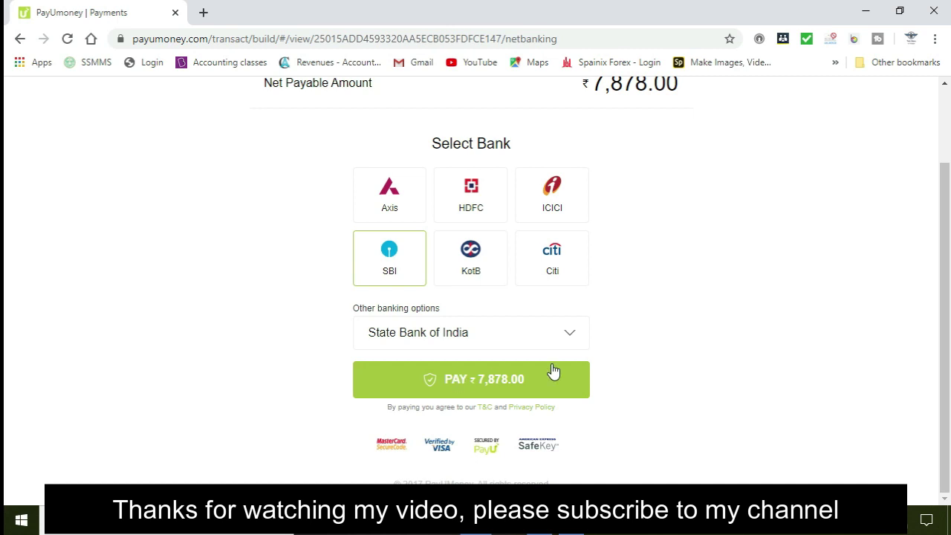
click(569, 385)
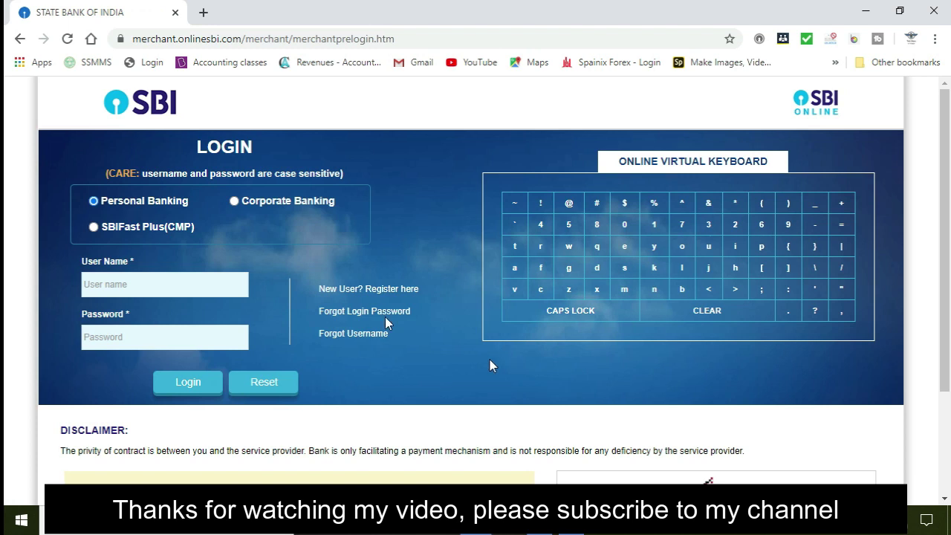
Log in to SBI Online and confirm the PayU debit of 7878.00 from the savings account
click(172, 284)
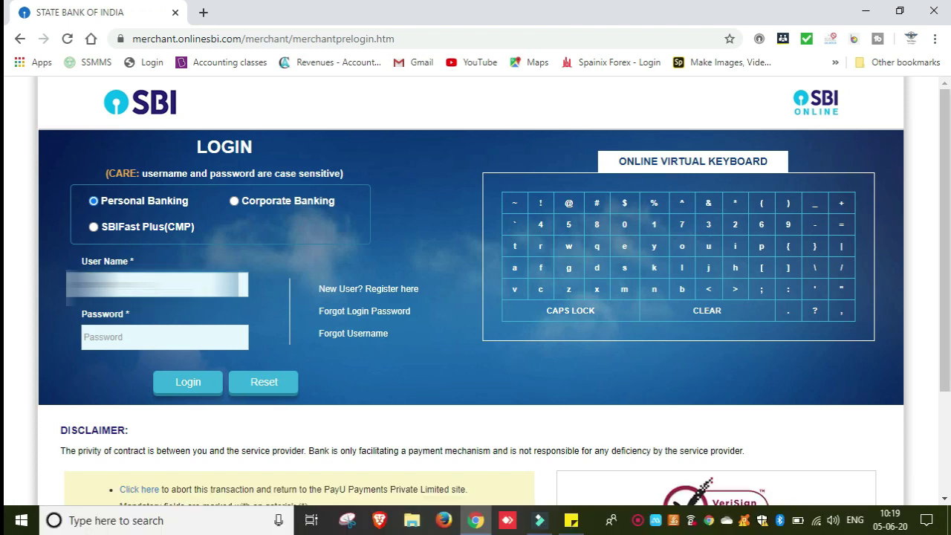
click(182, 386)
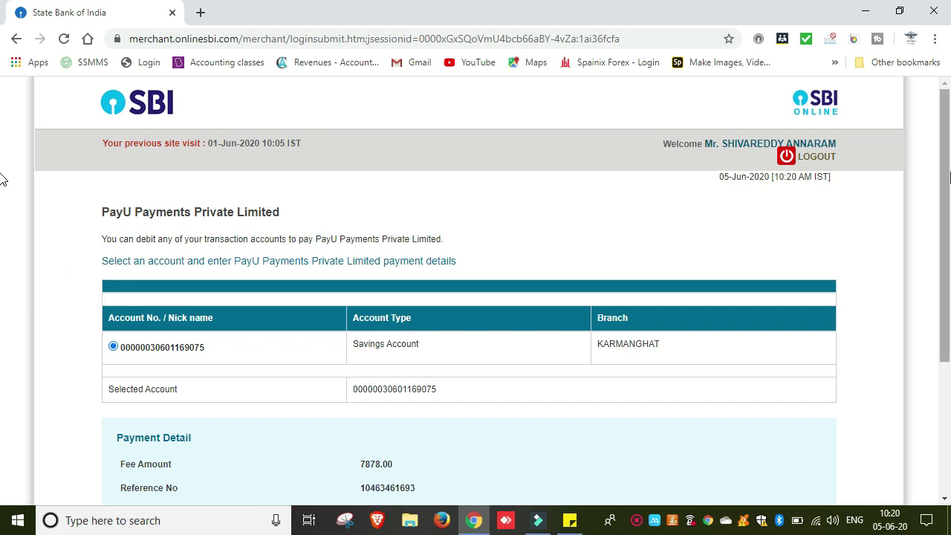
scroll(2, 222, down, 2)
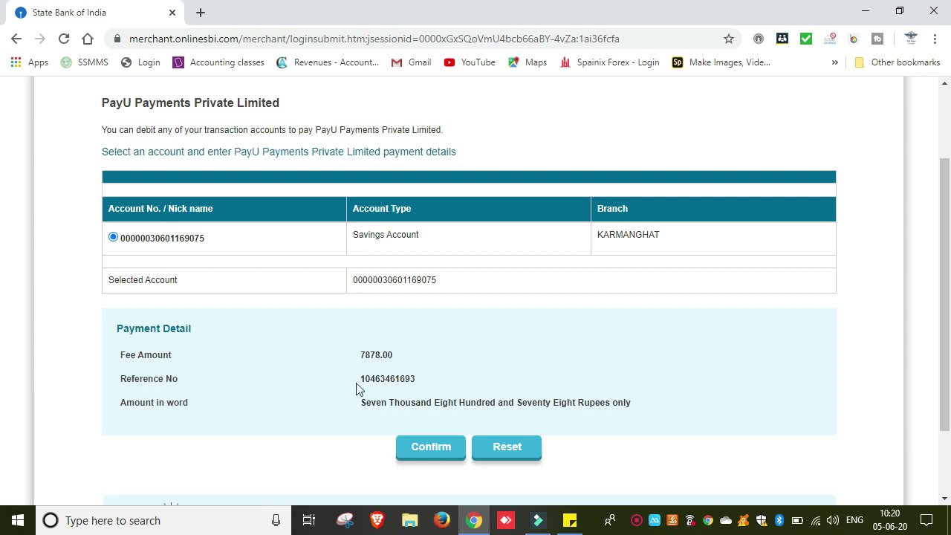
click(422, 450)
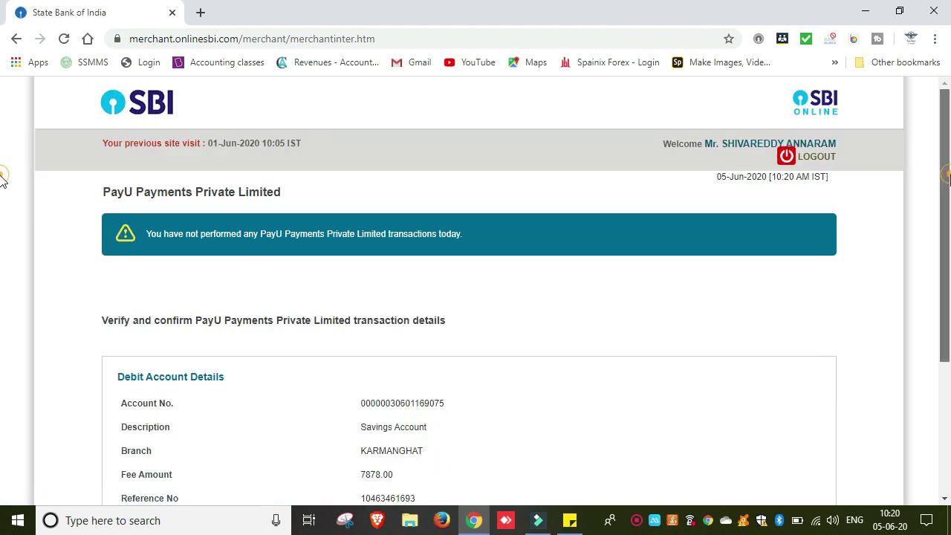
scroll(3, 178, down, 2)
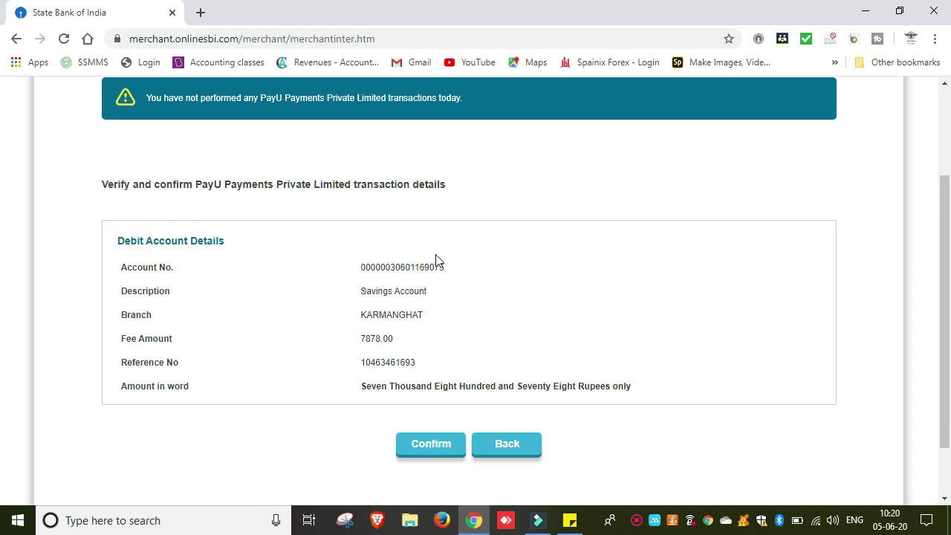
click(422, 450)
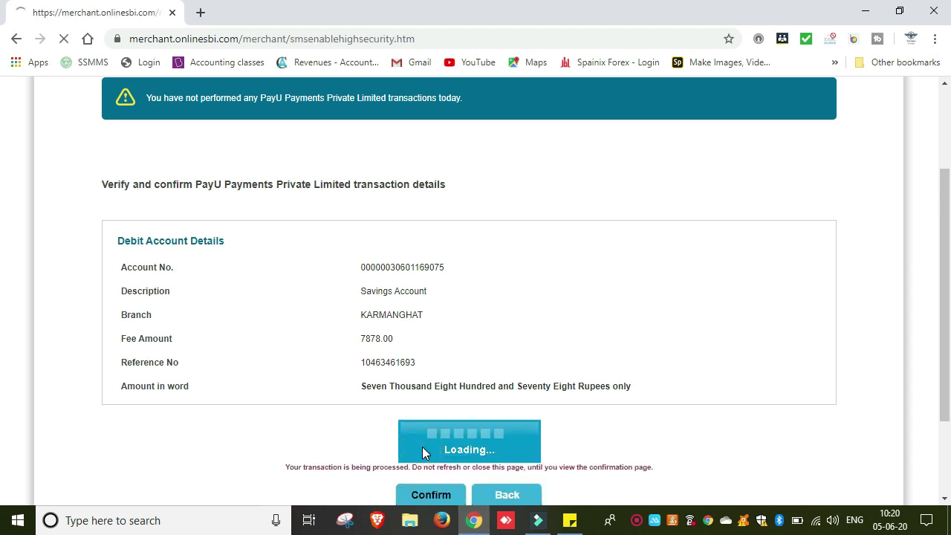
click(440, 338)
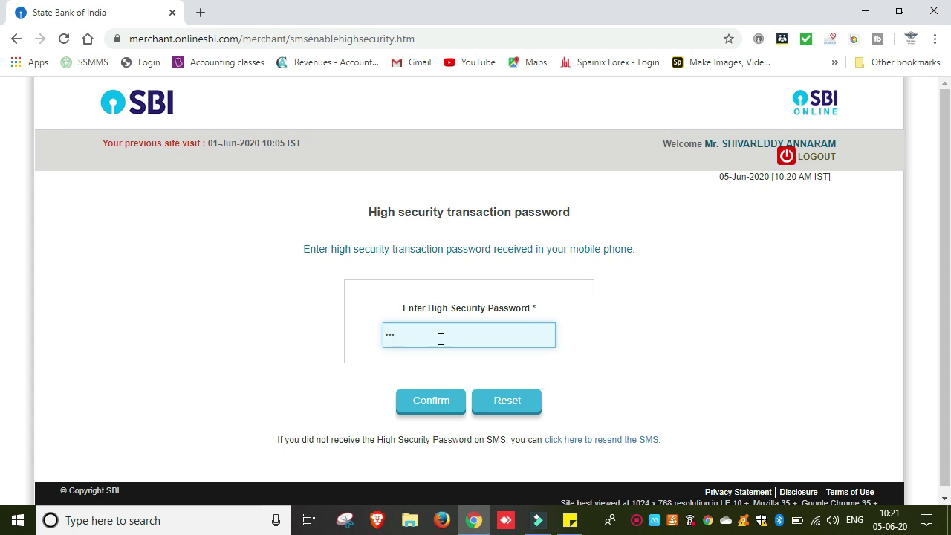
Enter the SMS high-security password and confirm the INR 7,878.00 payment
text(•)
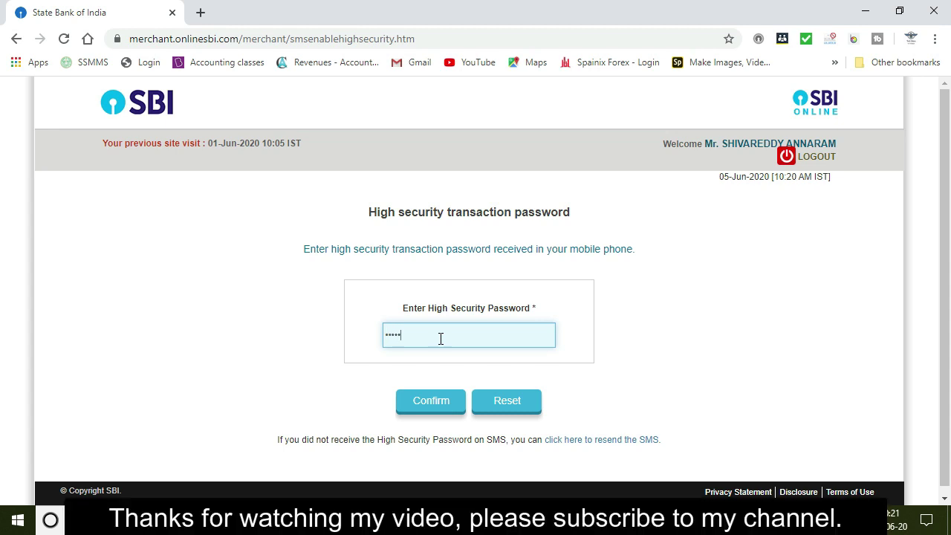
click(417, 402)
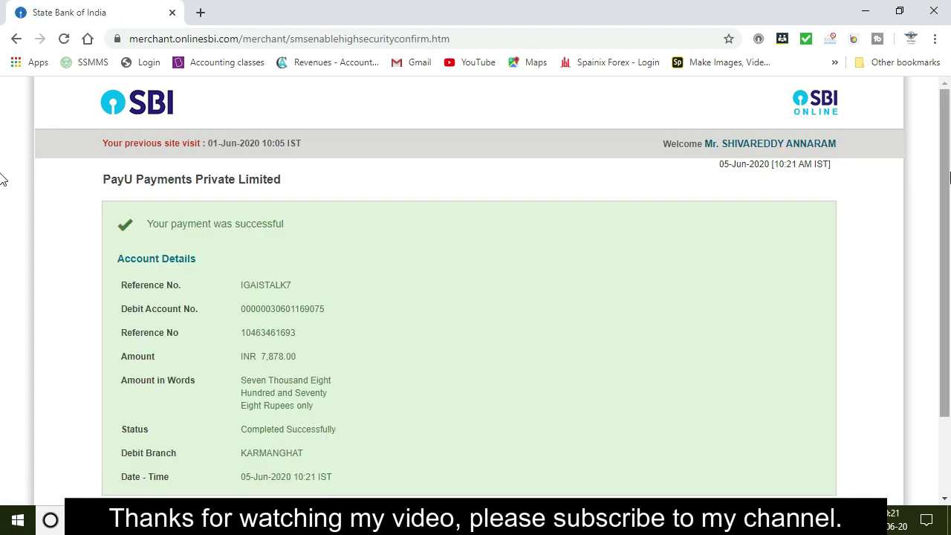
scroll(2, 209, down, 2)
scroll(2, 212, down, 2)
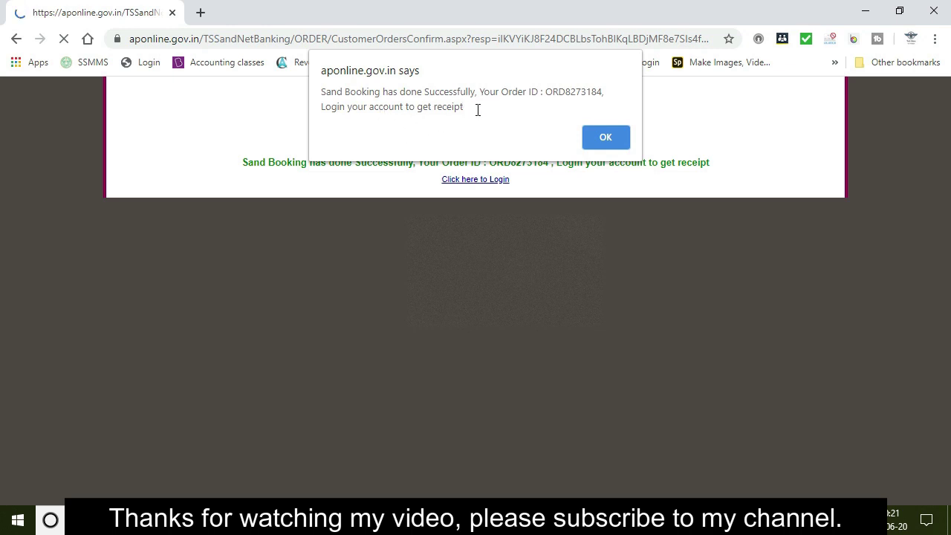
Copy the new order ID from the booking success message, then dismiss it
click(566, 97)
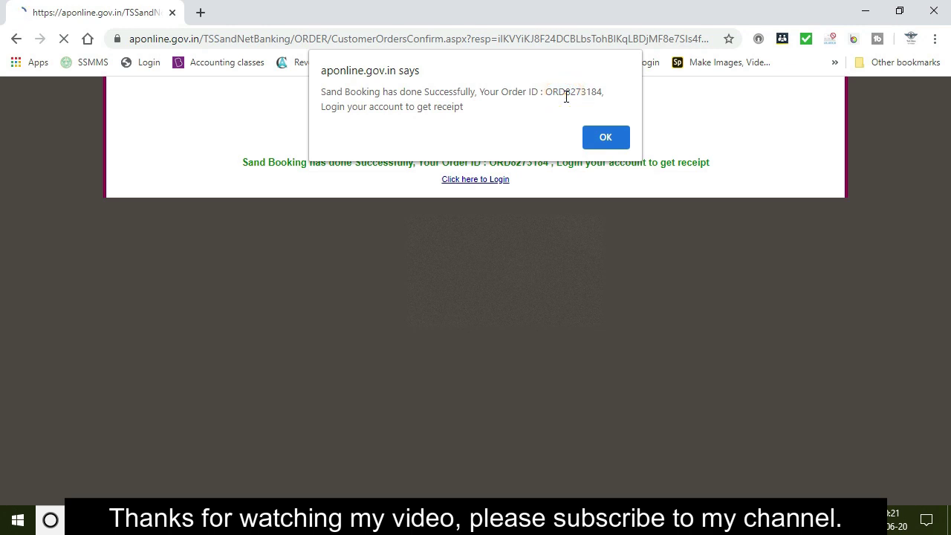
double_click(566, 93)
right_click(566, 94)
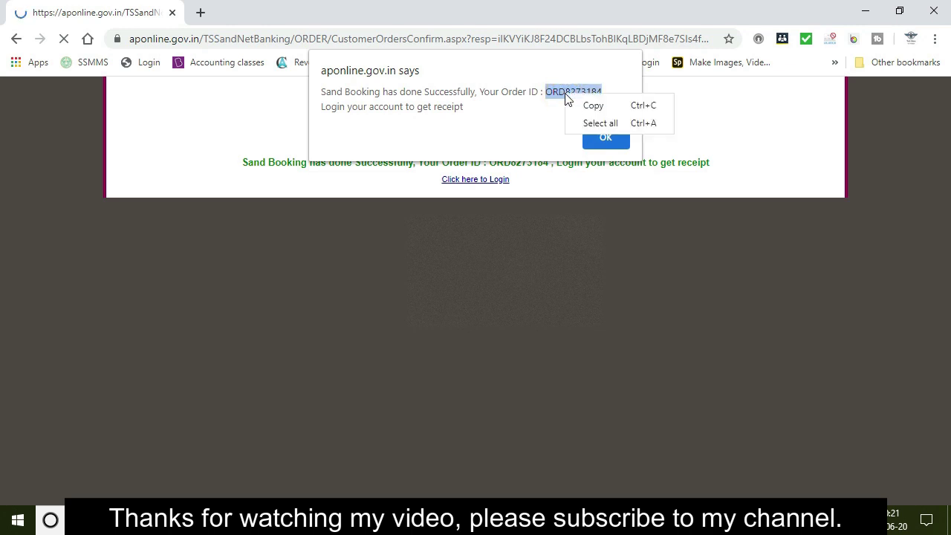
click(595, 106)
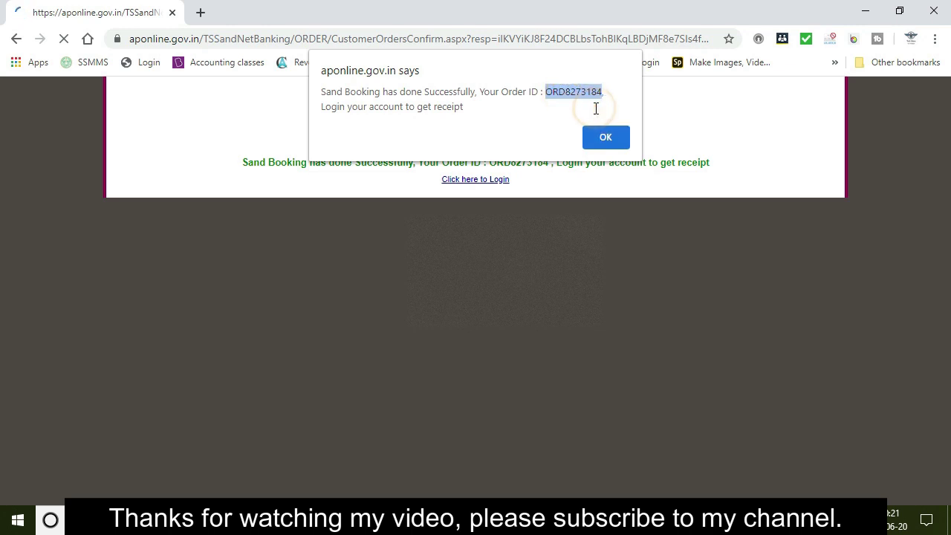
click(600, 139)
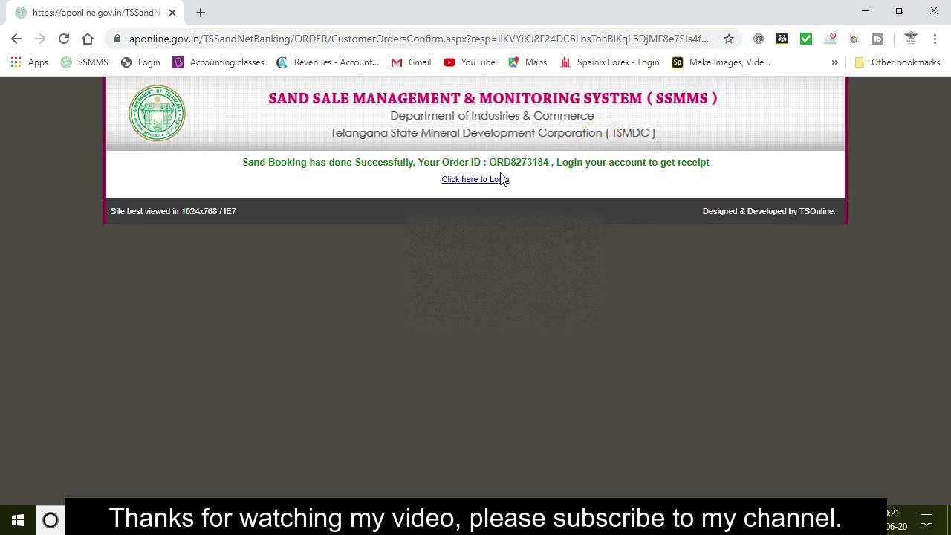
Log back into the SSMMS customer account with captcha and OTP
click(481, 181)
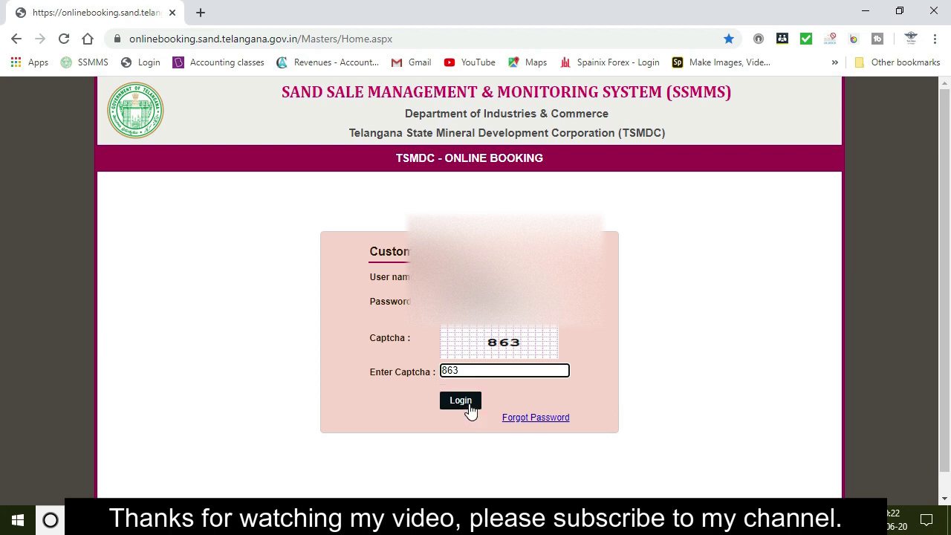
click(467, 403)
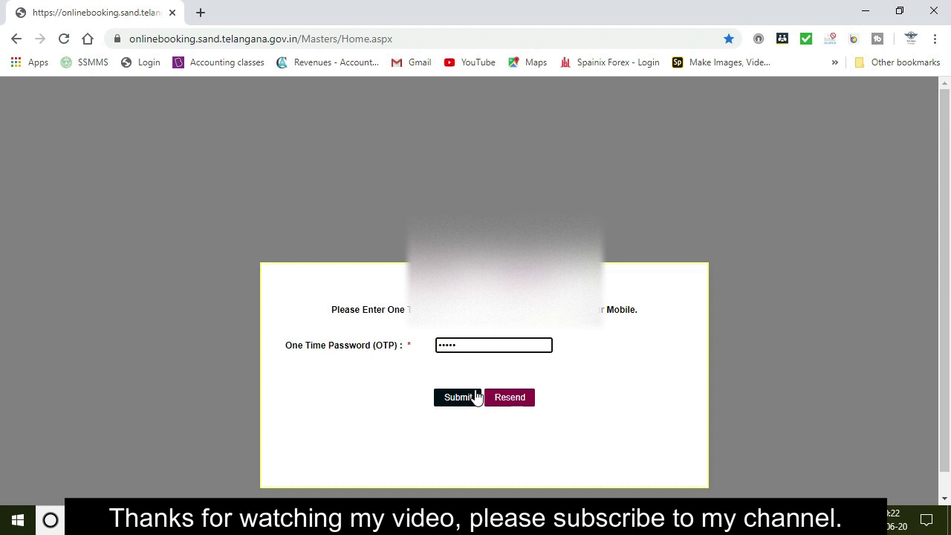
click(476, 398)
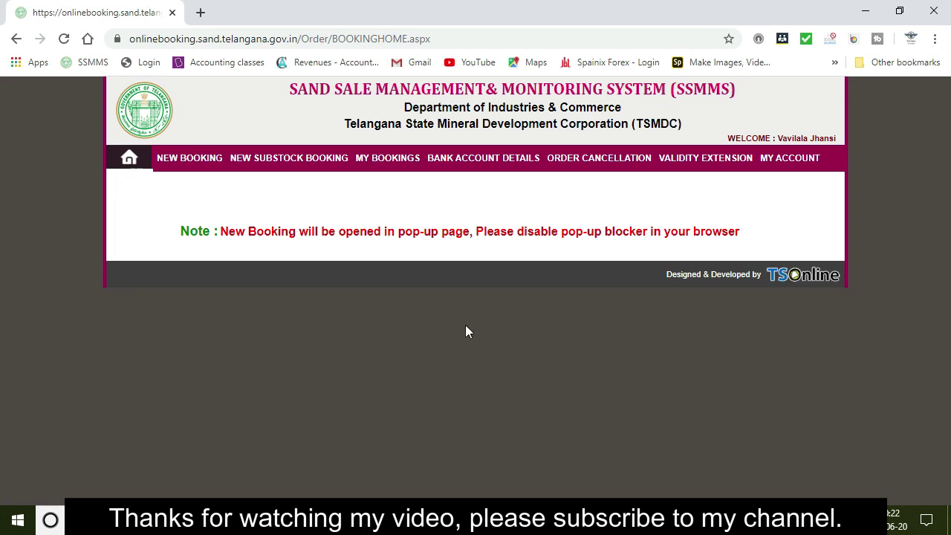
Verify Waitlist Orders is empty and find the order listed under Regular Orders
click(388, 160)
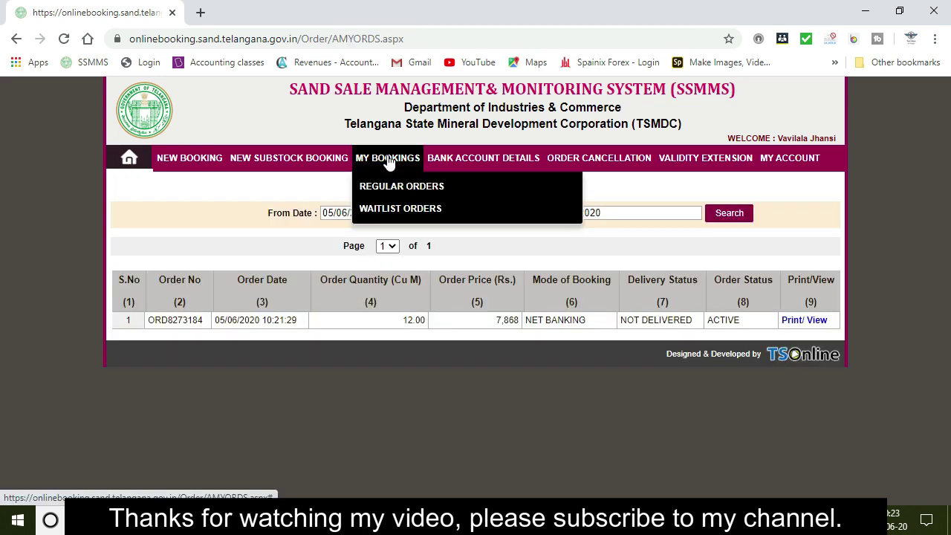
click(378, 211)
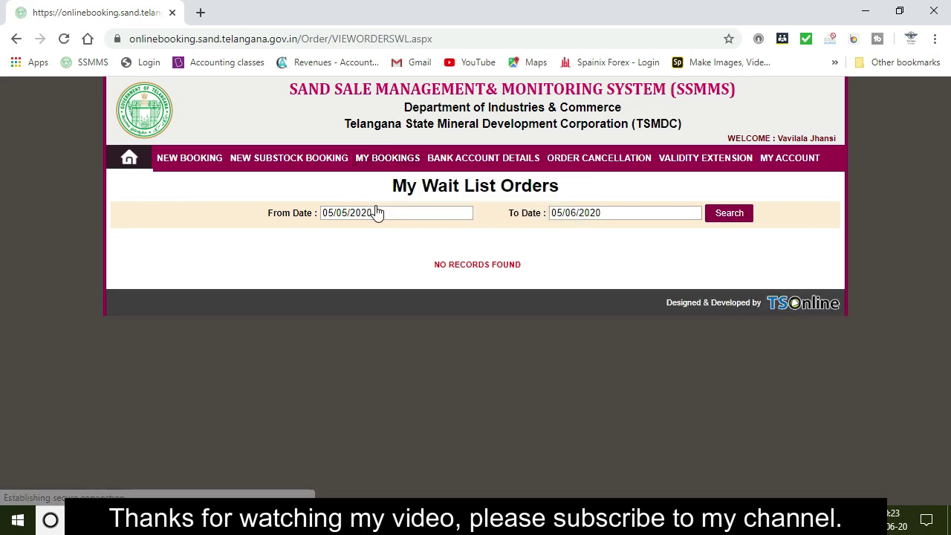
mouse_move(388, 159)
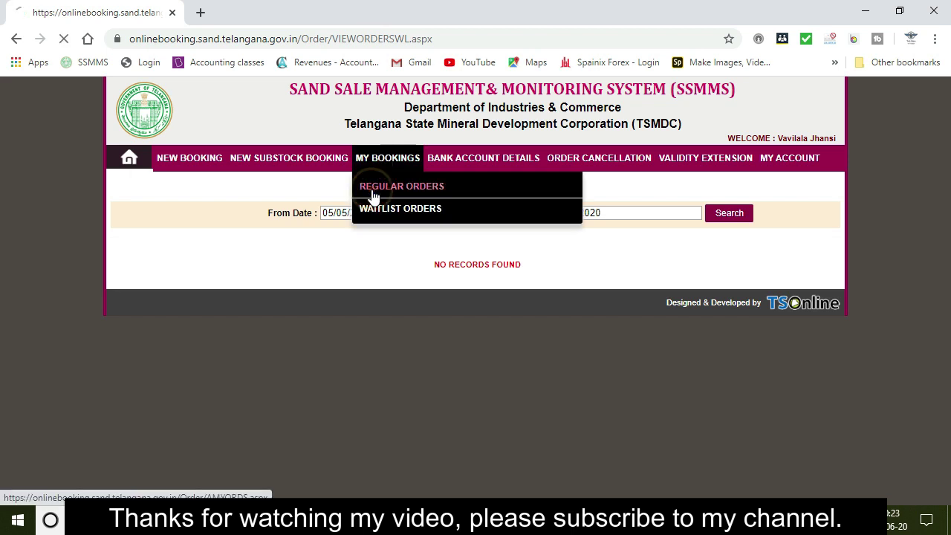
click(372, 195)
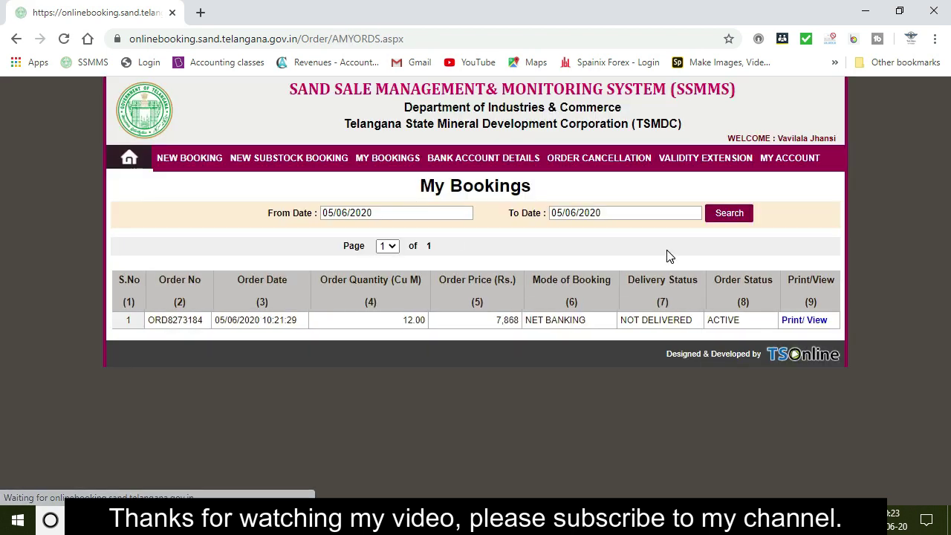
Print the active order's receipt and save the PDF to the Desktop
click(788, 320)
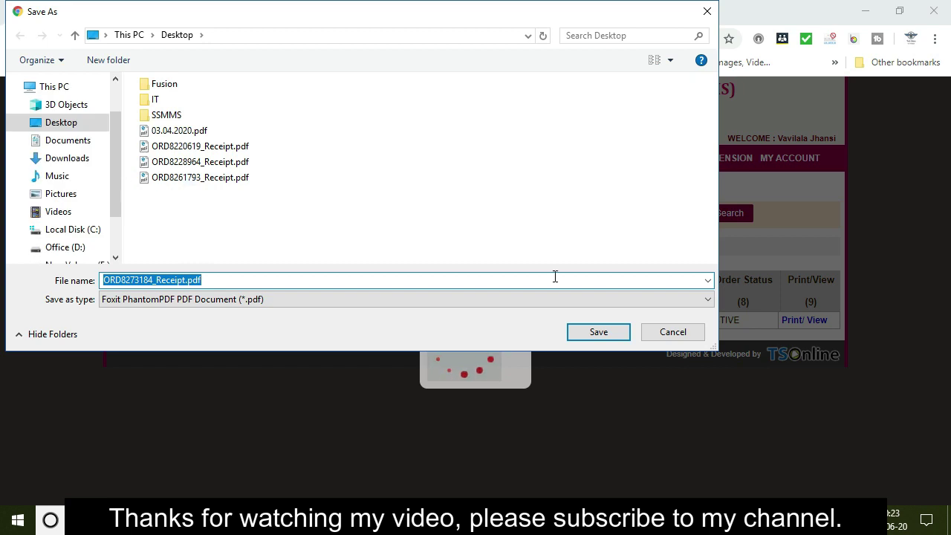
click(610, 330)
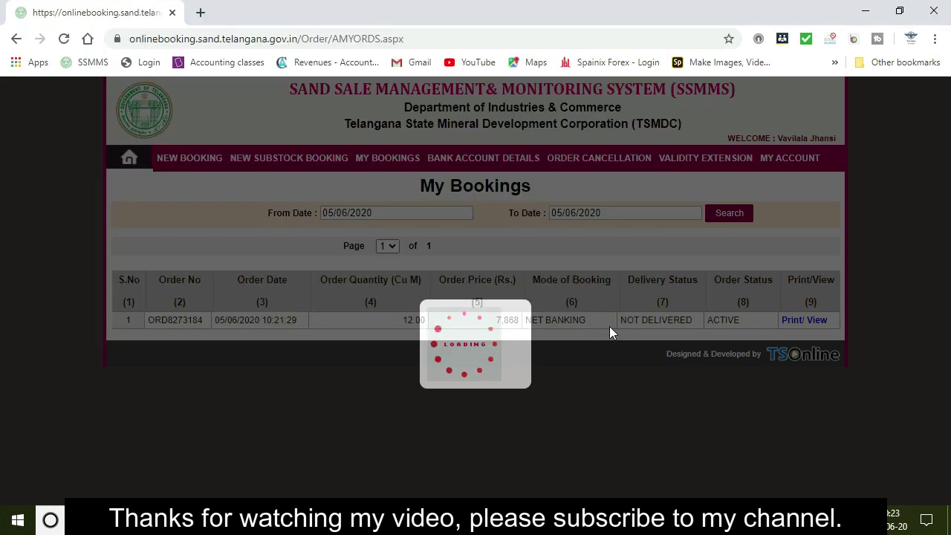
click(866, 15)
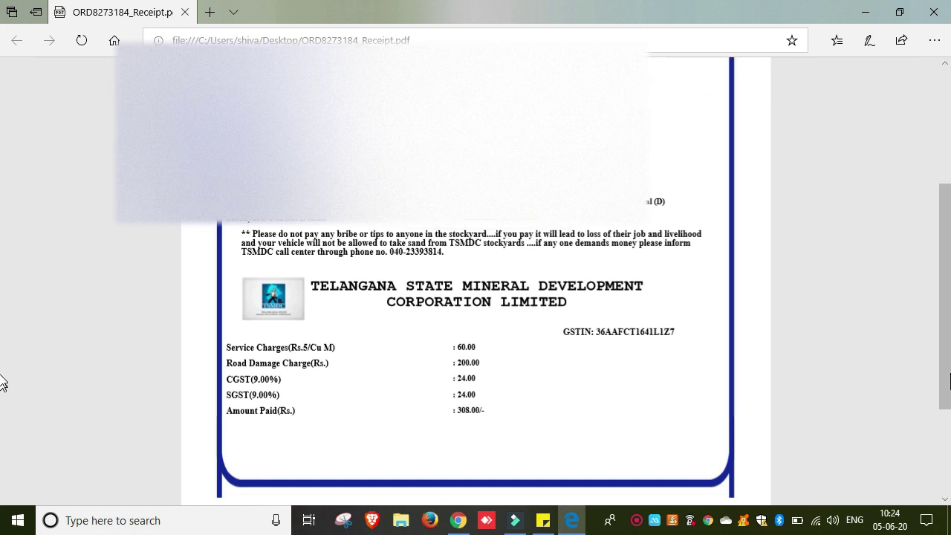
Scroll through the receipt: 12.00 Cu M at 7200.00, CGST/SGST 180.00 each, total 7560.00
scroll(2, 289, up, 2)
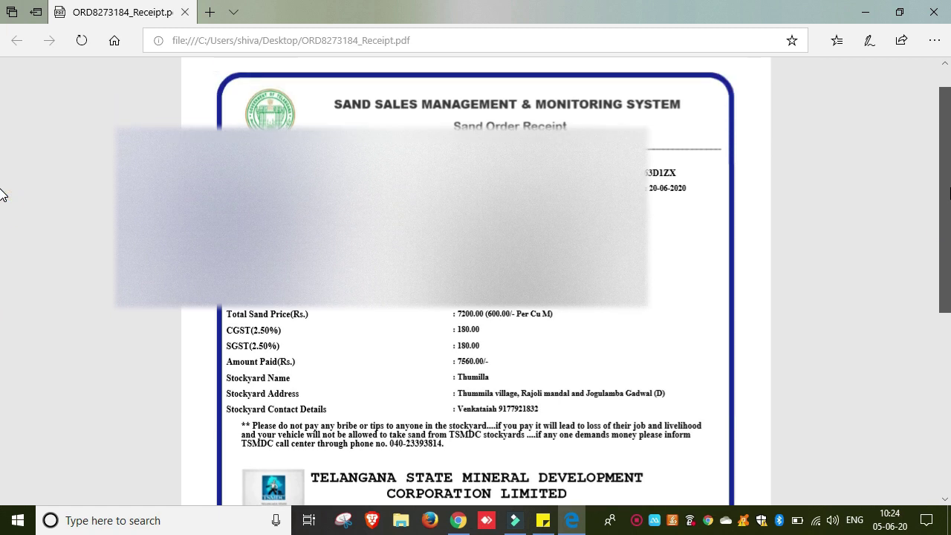
scroll(2, 329, down, 3)
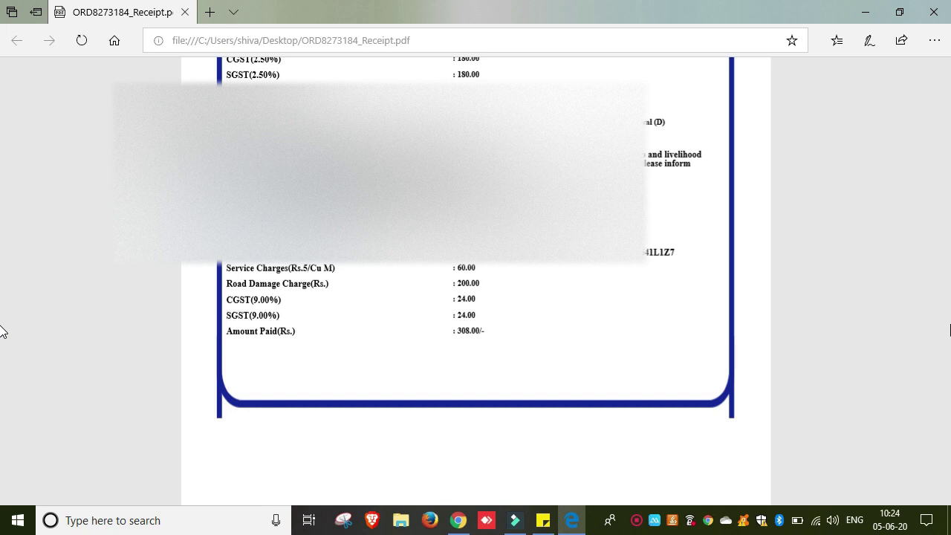
scroll(2, 178, up, 4)
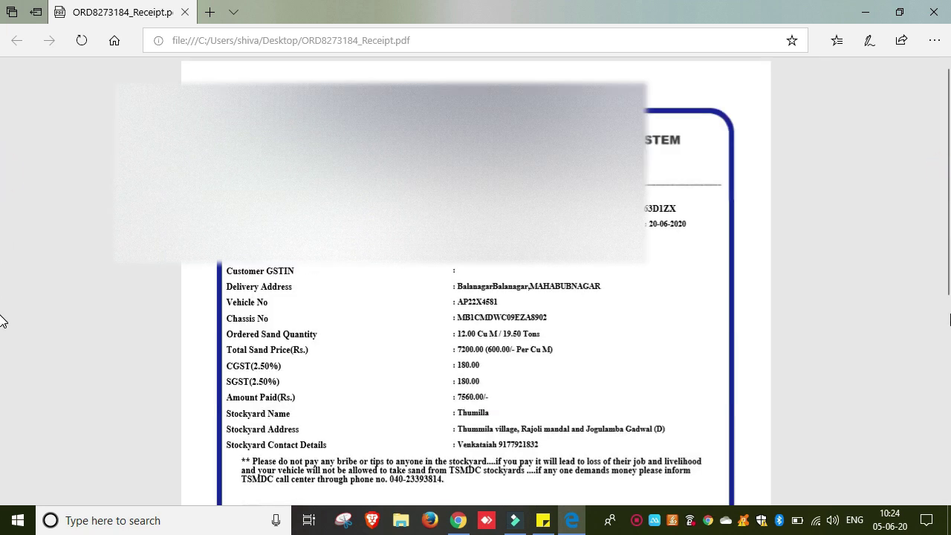